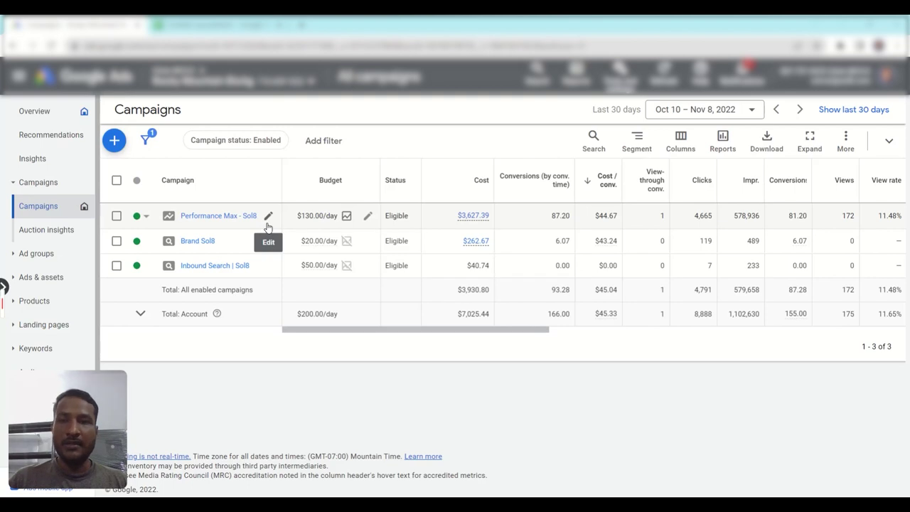
Keep the last 30 days range and copy 'Performance Max - Sol8' into cell A1
click(751, 109)
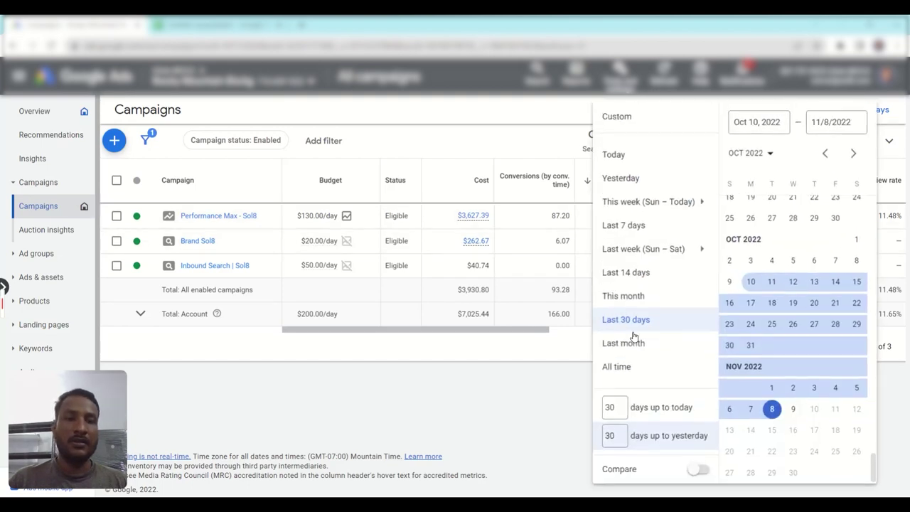
click(546, 405)
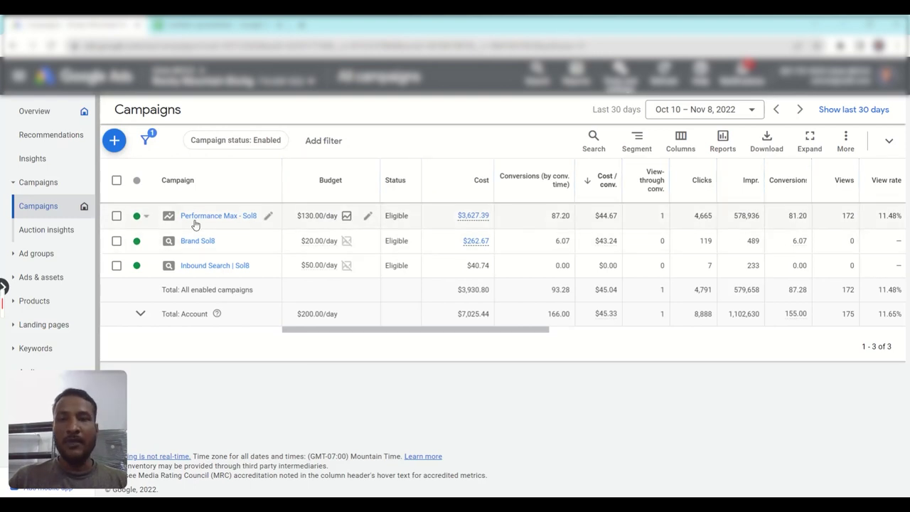
click(267, 216)
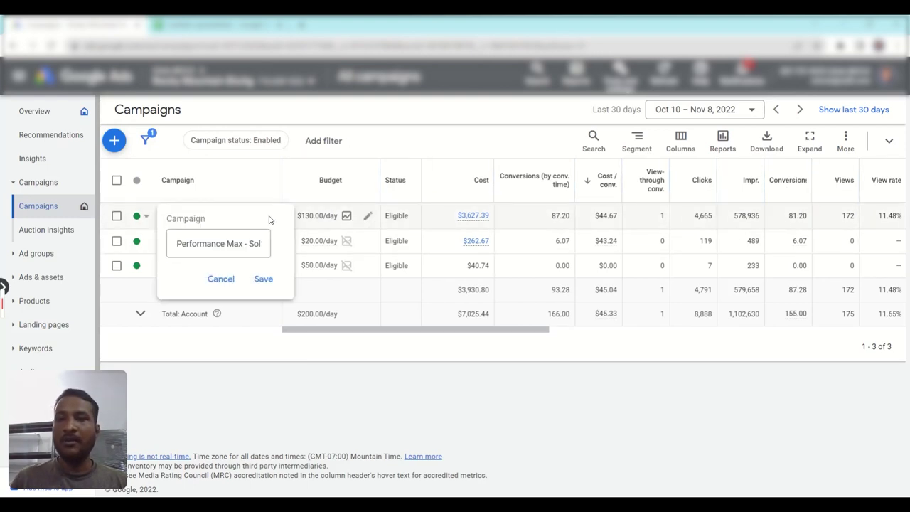
triple_click(242, 244)
key(ctrl+c)
click(213, 24)
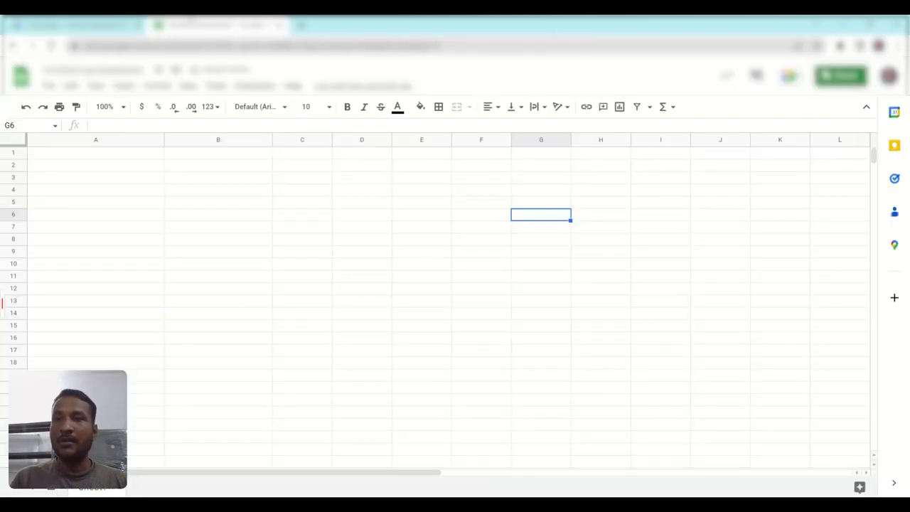
click(89, 156)
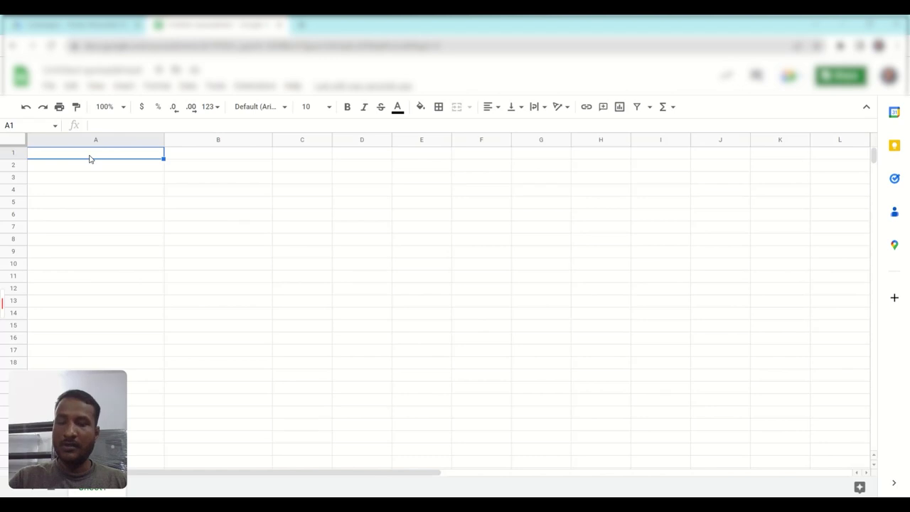
key(ctrl+v)
Copy the campaign's 578,936 impressions into cell A2
key(ctrl+shift+Tab)
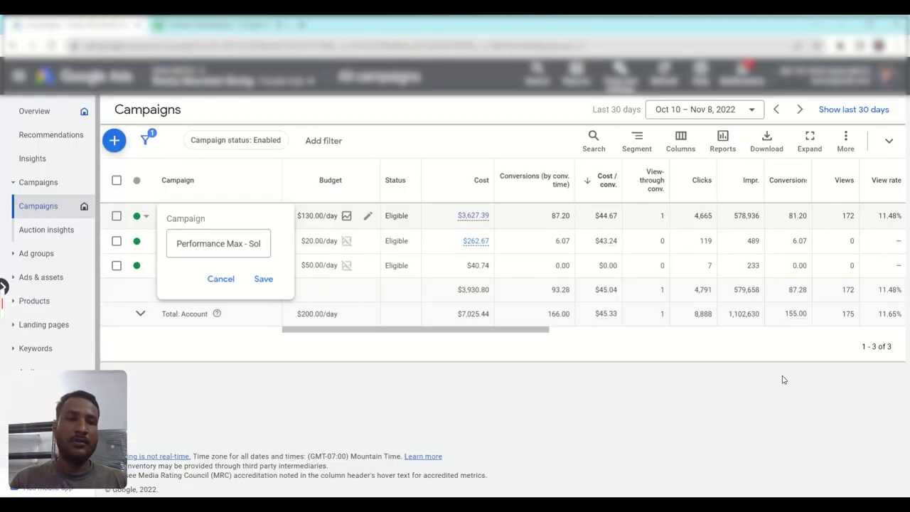
key(Escape)
drag(737, 216, 759, 216)
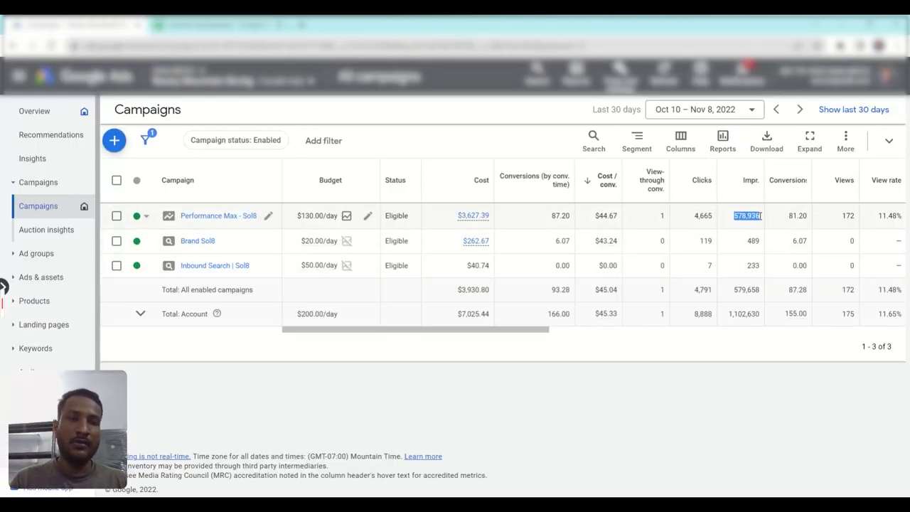
key(ctrl+Tab)
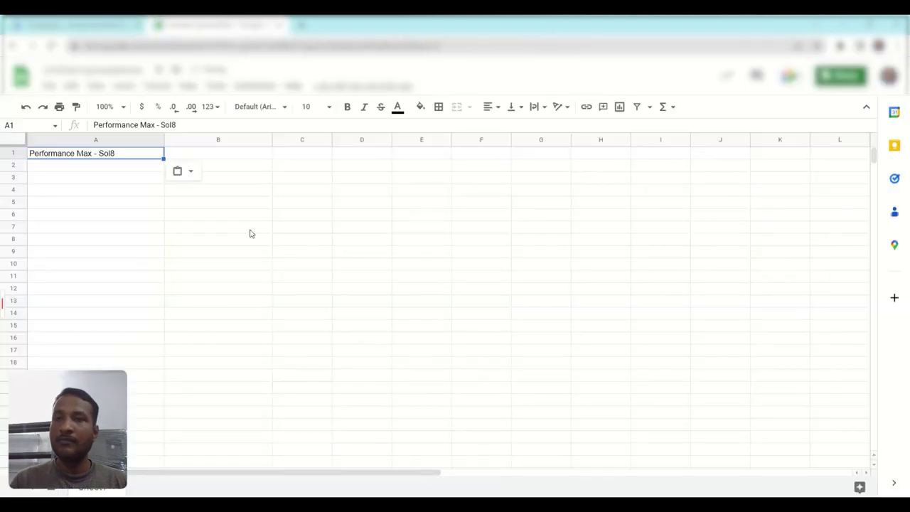
click(130, 169)
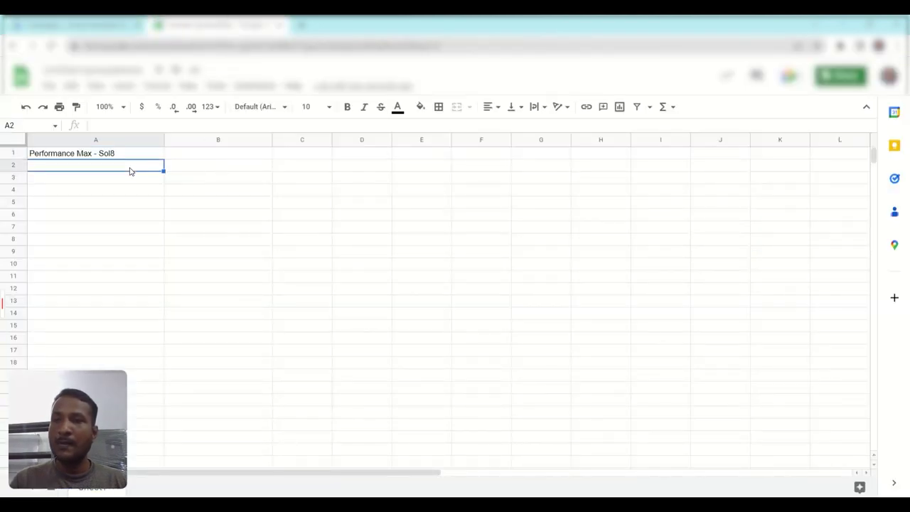
text(578,936.00)
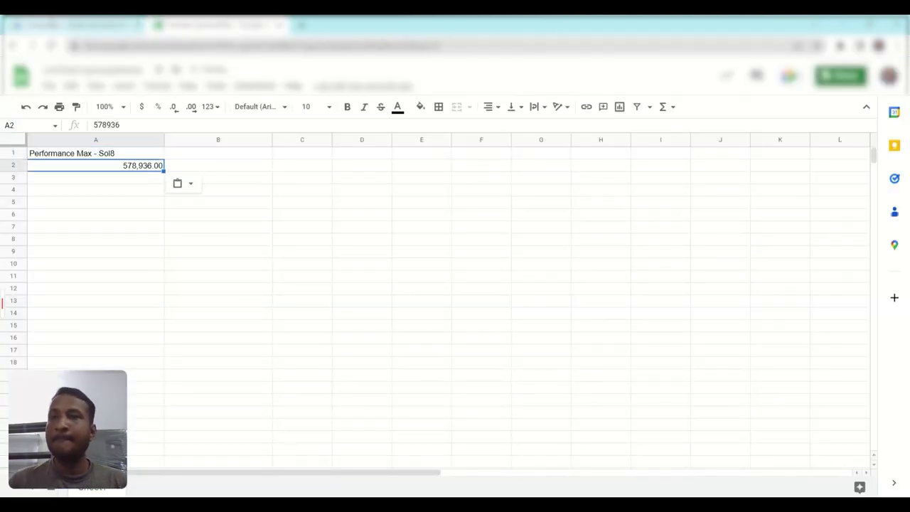
Copy the campaign's 81.20 conversions into cell B2 and return to Google Ads
key(ctrl+shift+Tab)
drag(787, 216, 814, 219)
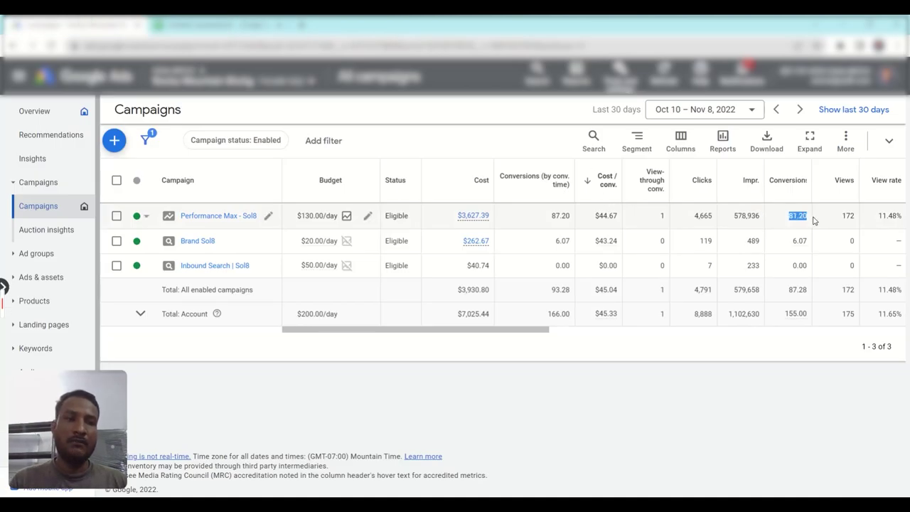
key(ctrl+c)
click(213, 25)
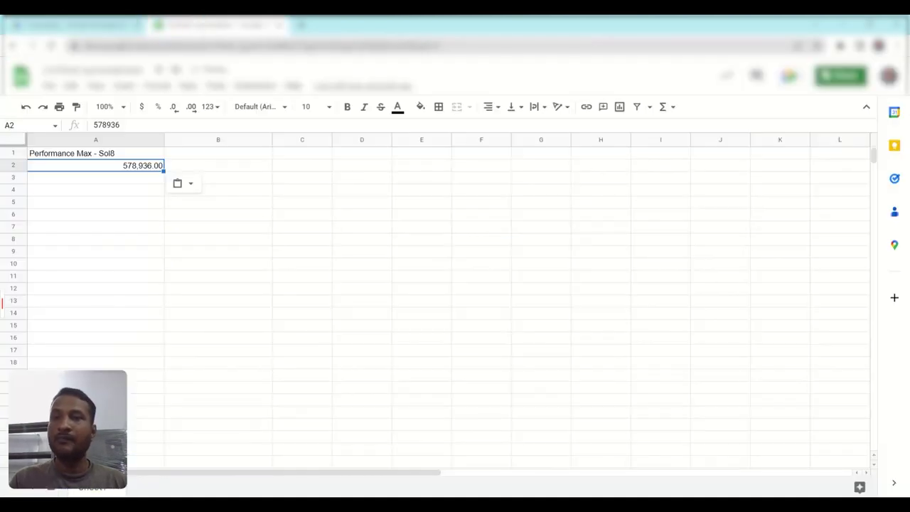
click(224, 171)
key(ctrl+v)
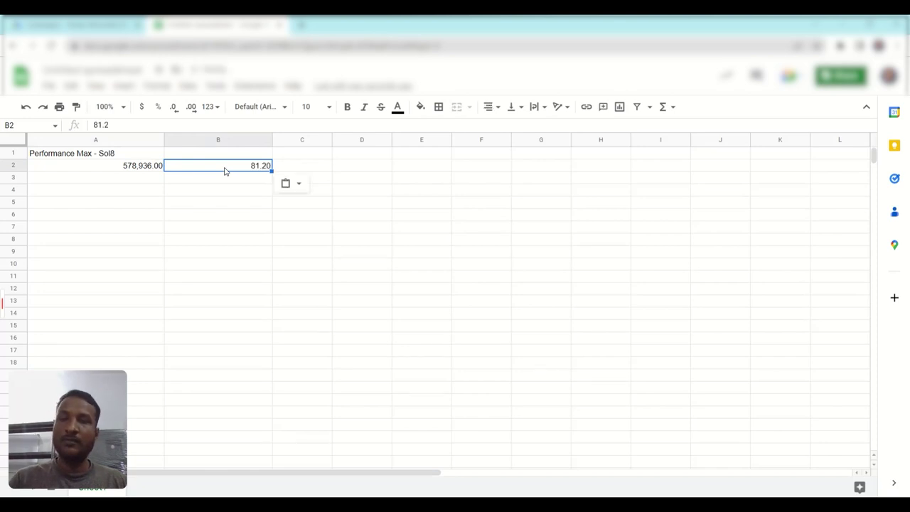
click(232, 217)
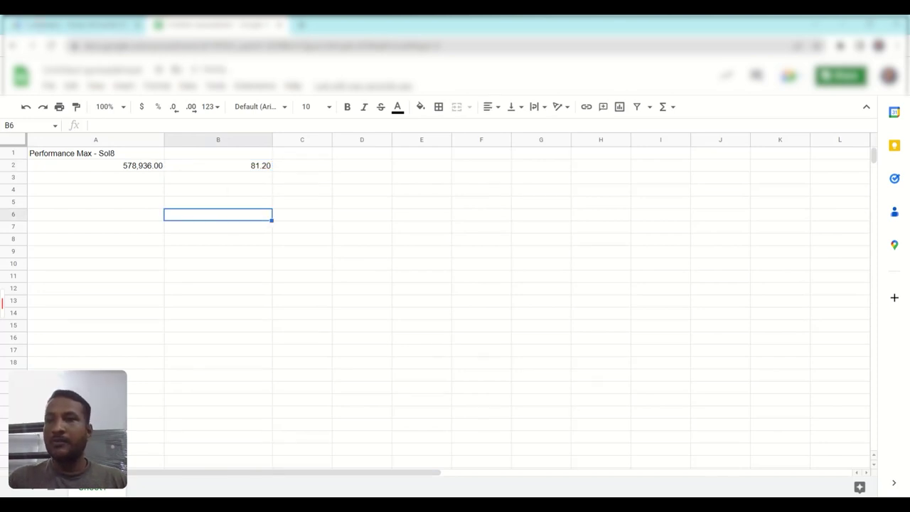
click(75, 24)
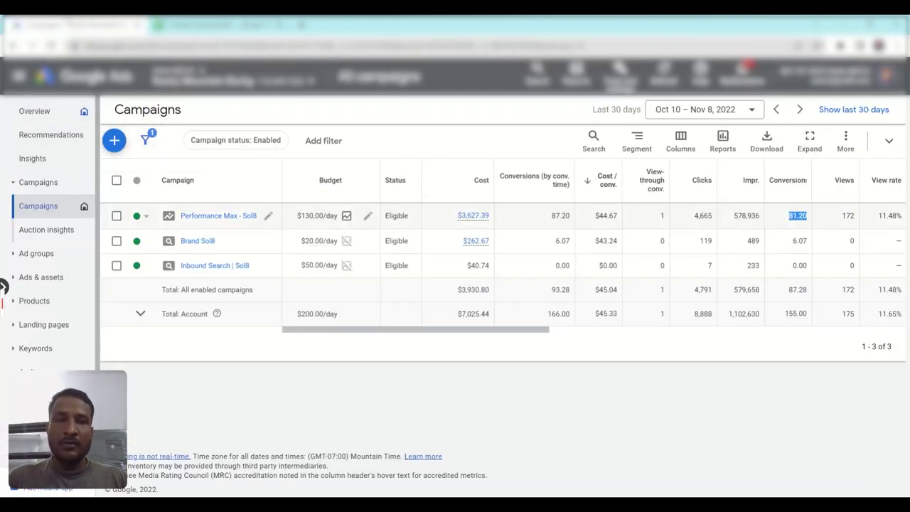
Open Reports > Predefined reports > Shopping > Shopping - MC ID
click(662, 406)
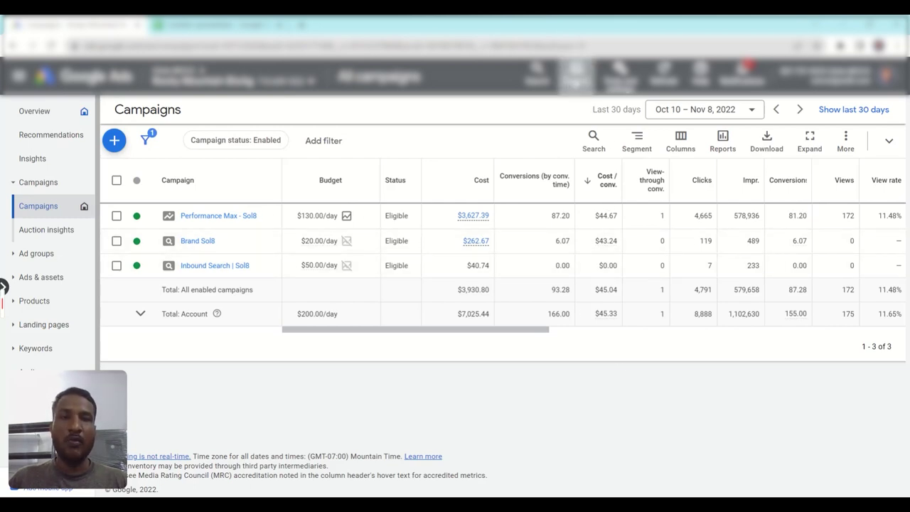
click(576, 71)
mouse_move(619, 116)
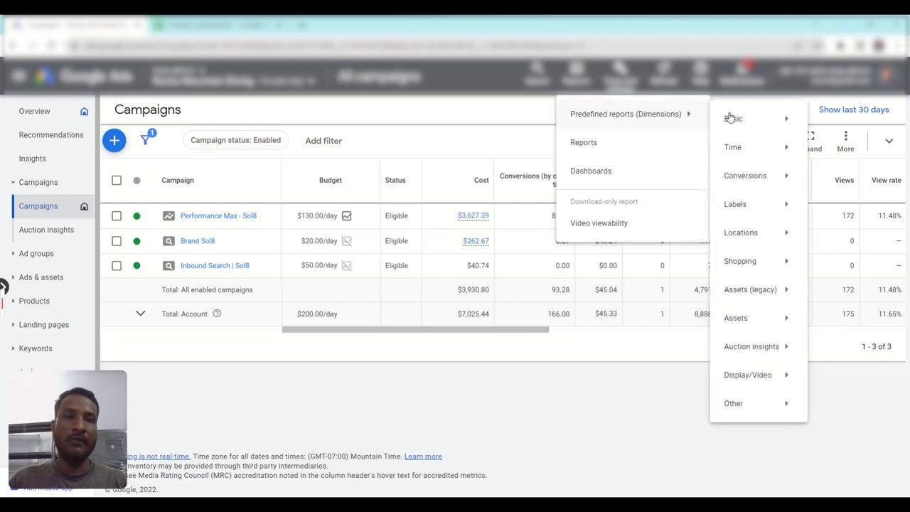
mouse_move(742, 269)
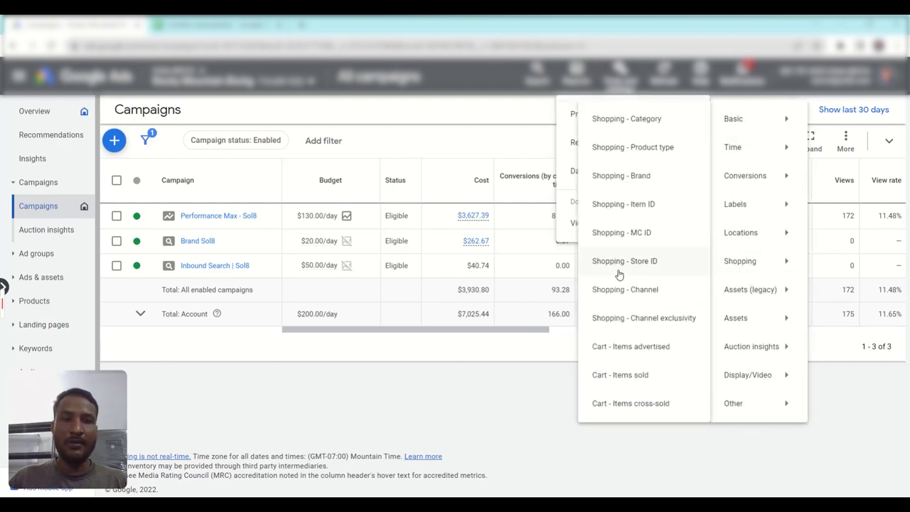
click(655, 235)
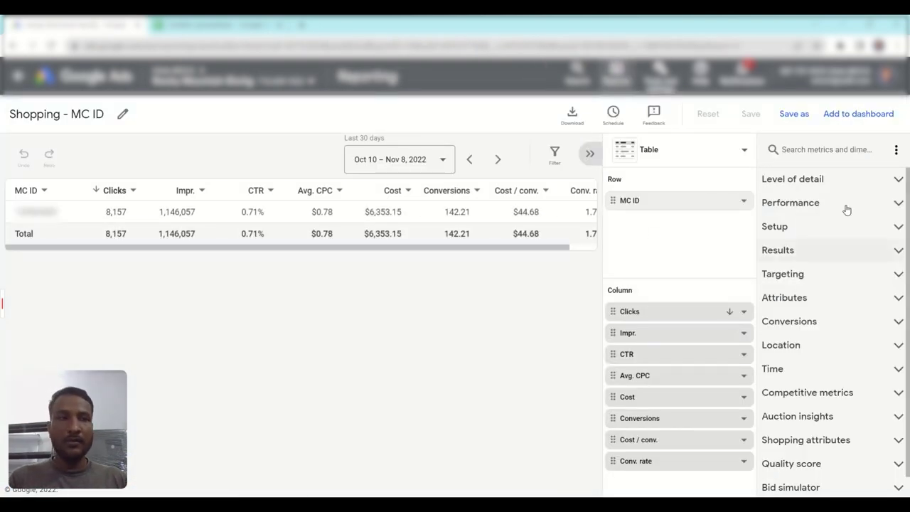
Add Campaign as a row and select Performance Max - Sol8's 74.52 conversions
click(815, 148)
text(d)
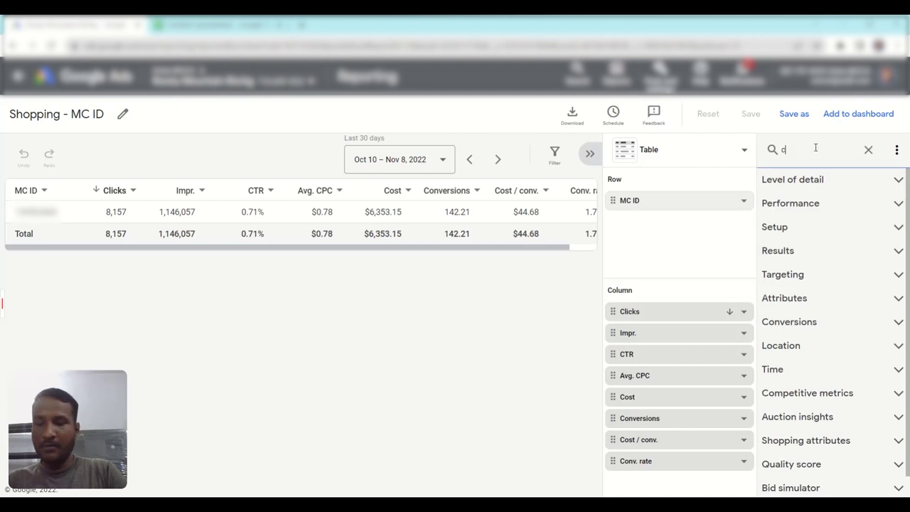
text(amp)
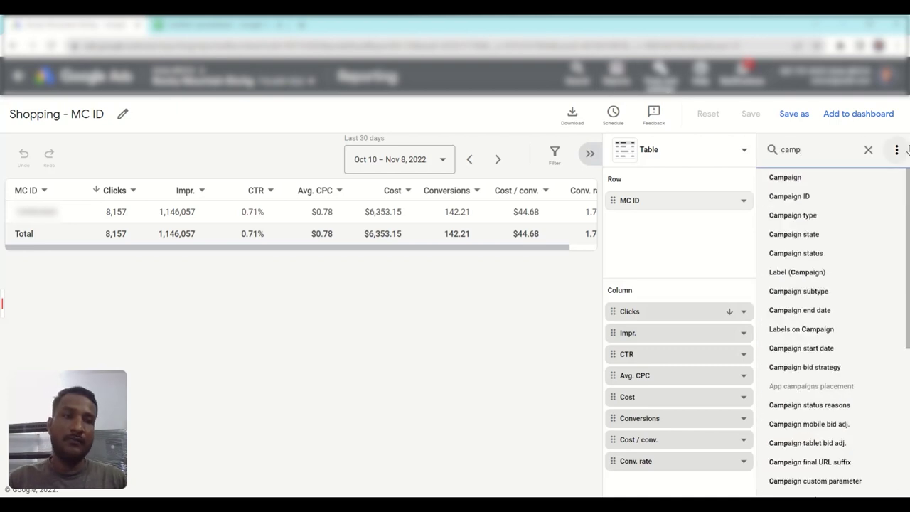
click(827, 184)
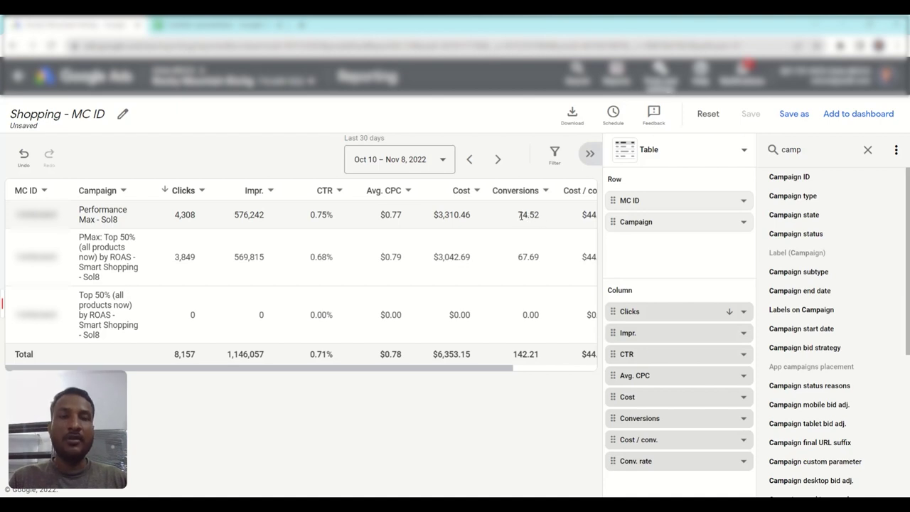
drag(518, 215, 535, 217)
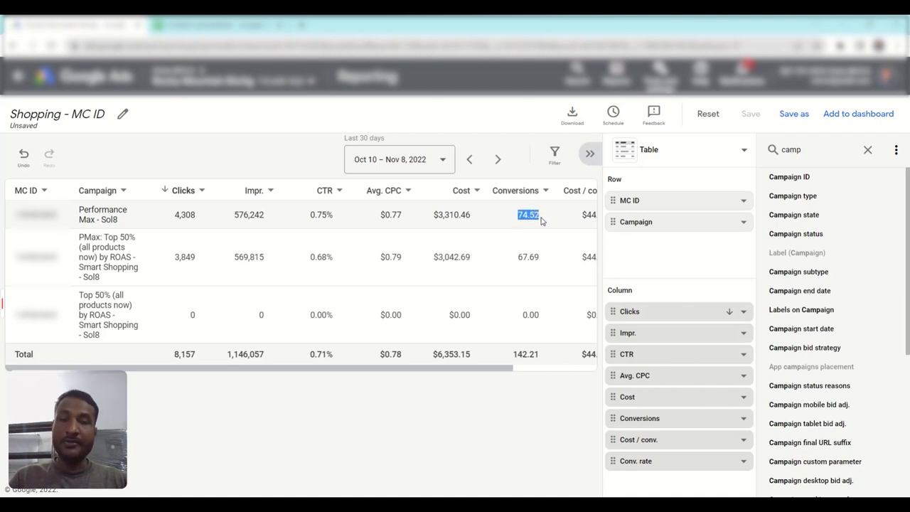
Paste the MC ID report's 74.52 conversions into cell C2 and select B3
click(213, 24)
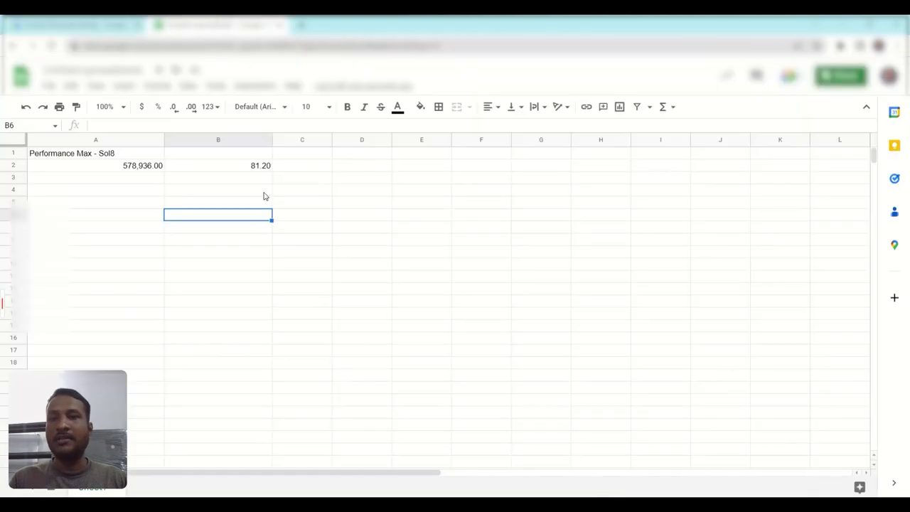
click(301, 169)
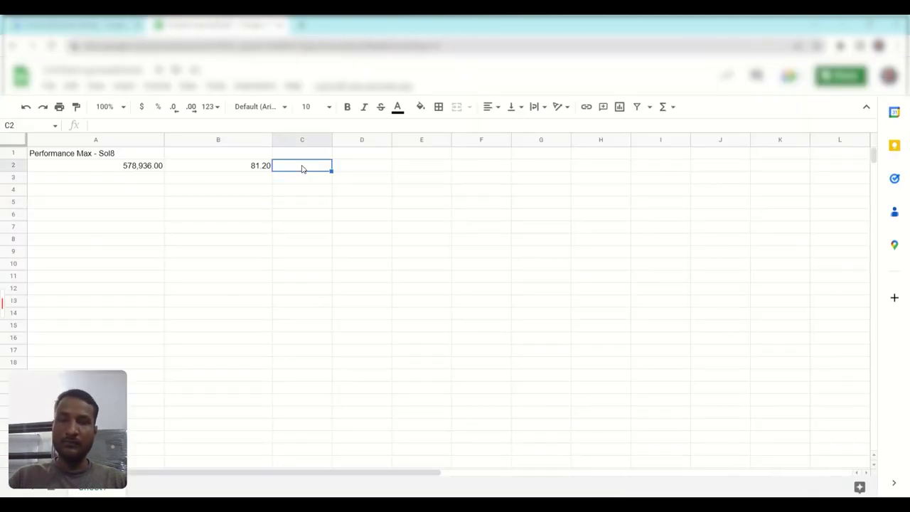
key(ctrl+v)
click(385, 230)
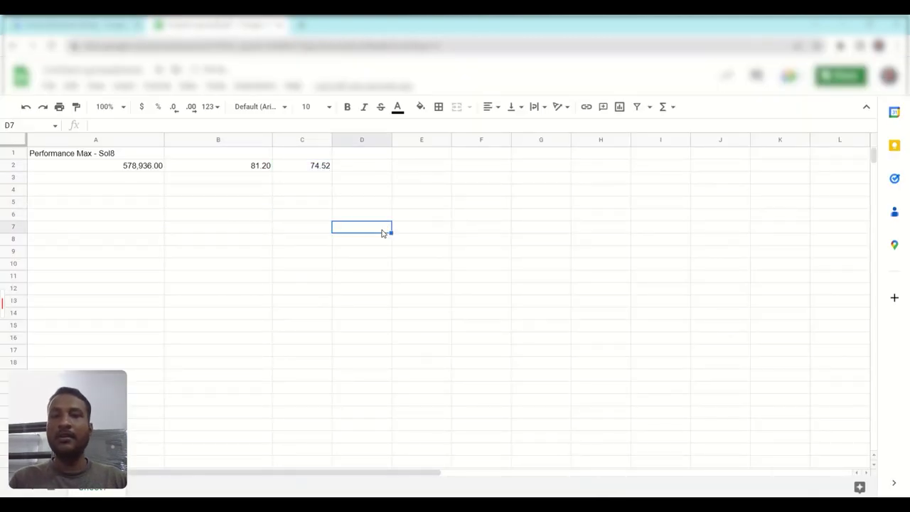
click(318, 183)
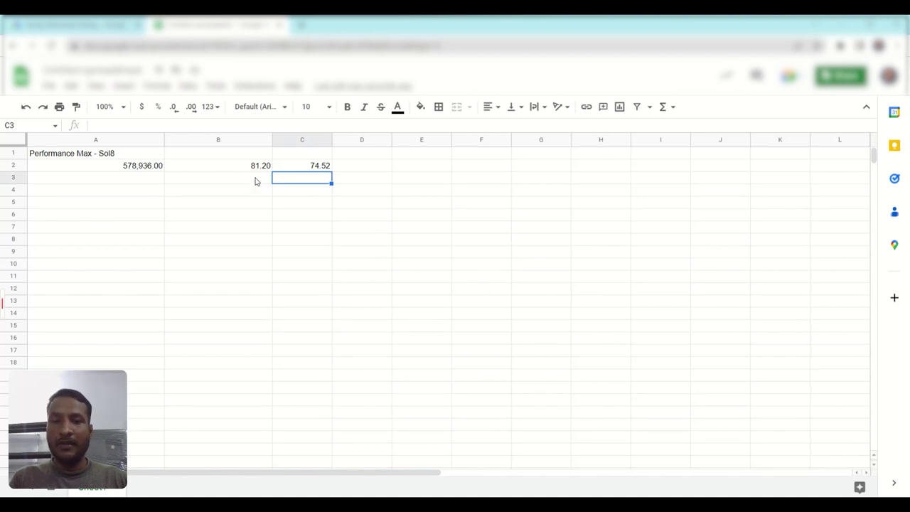
click(256, 180)
Enter =B2-C2 in B3, giving a 6.68 conversion difference
text(=)
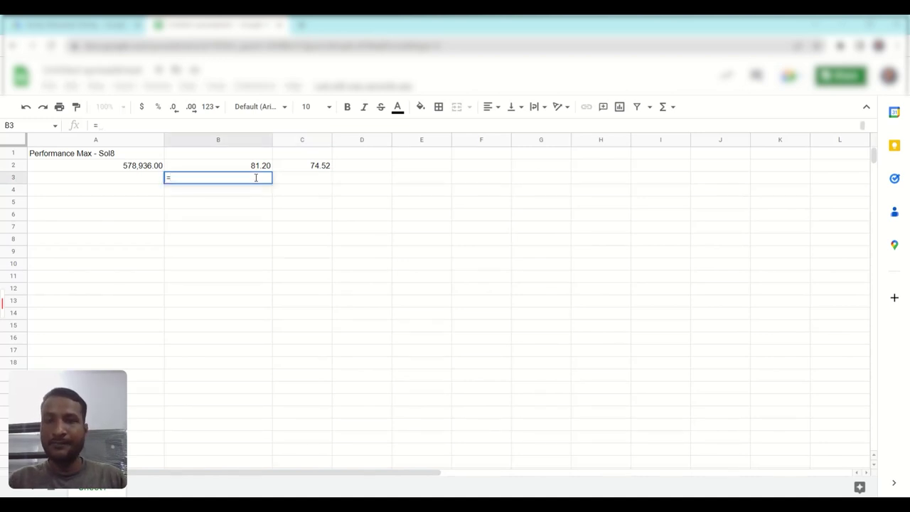
click(254, 166)
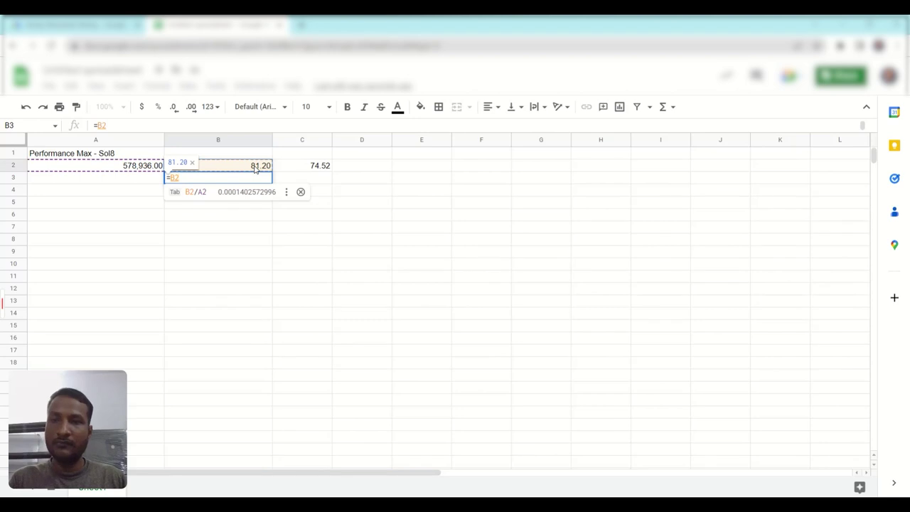
text(-)
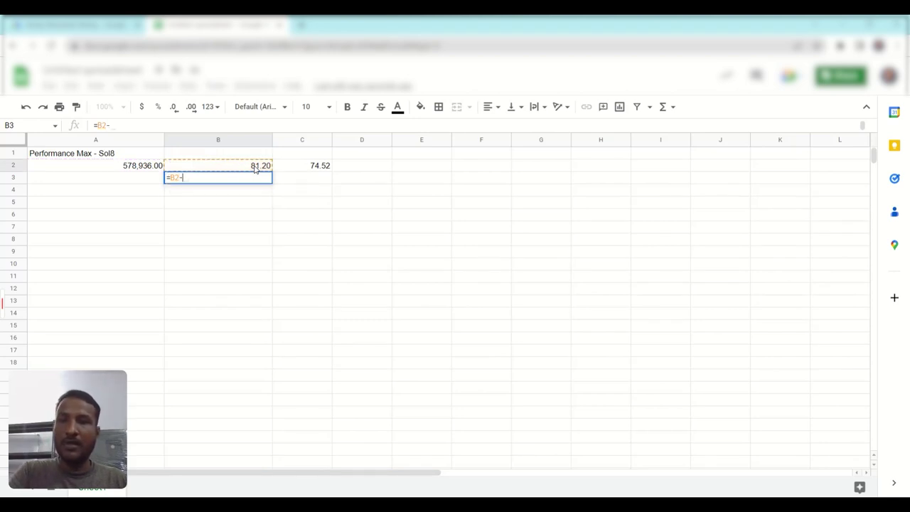
click(307, 168)
key(Return)
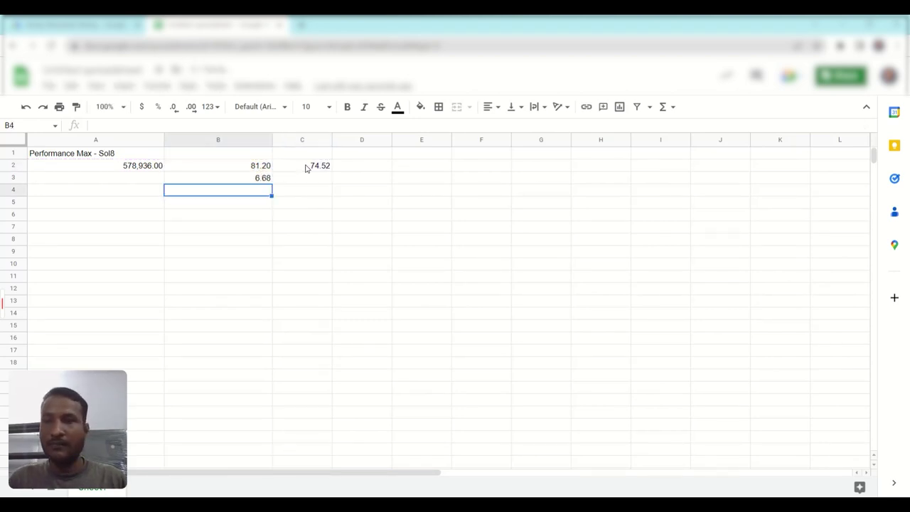
click(317, 205)
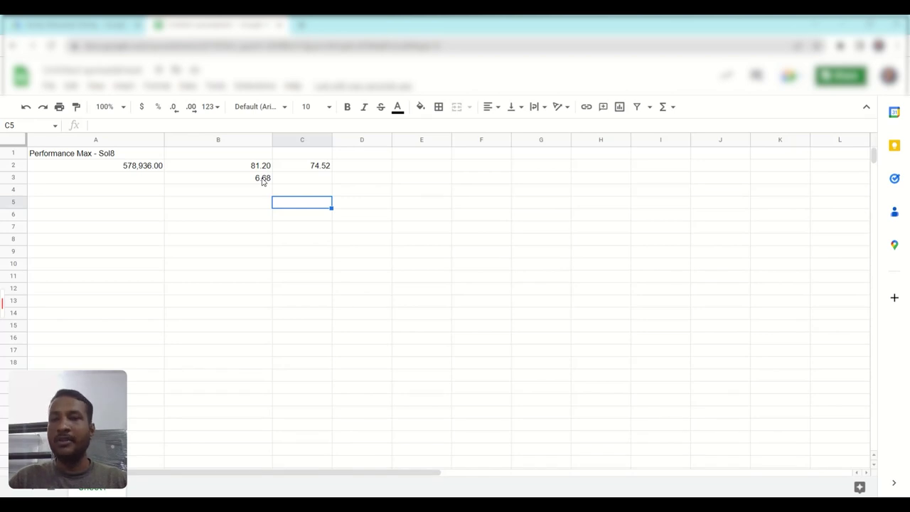
Leave the unsaved Shopping - MC ID report and go back to the Campaigns table
key(ctrl+shift+Tab)
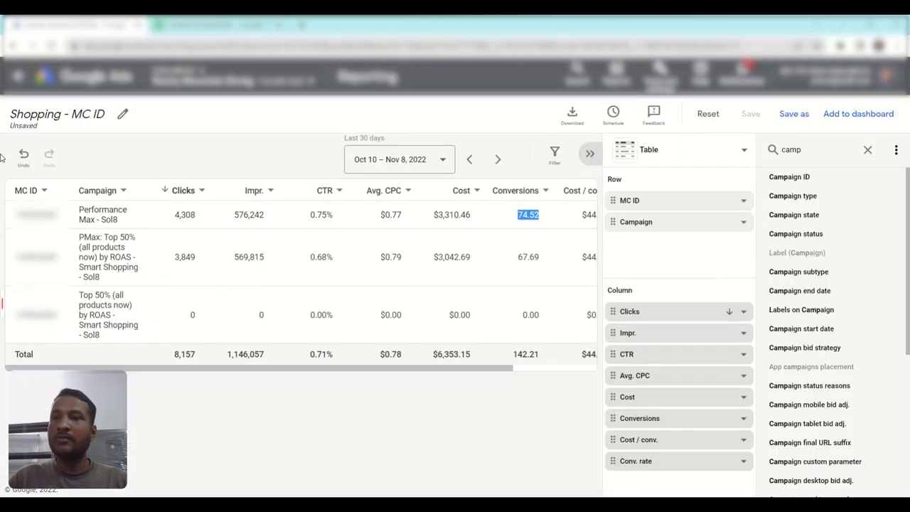
click(18, 77)
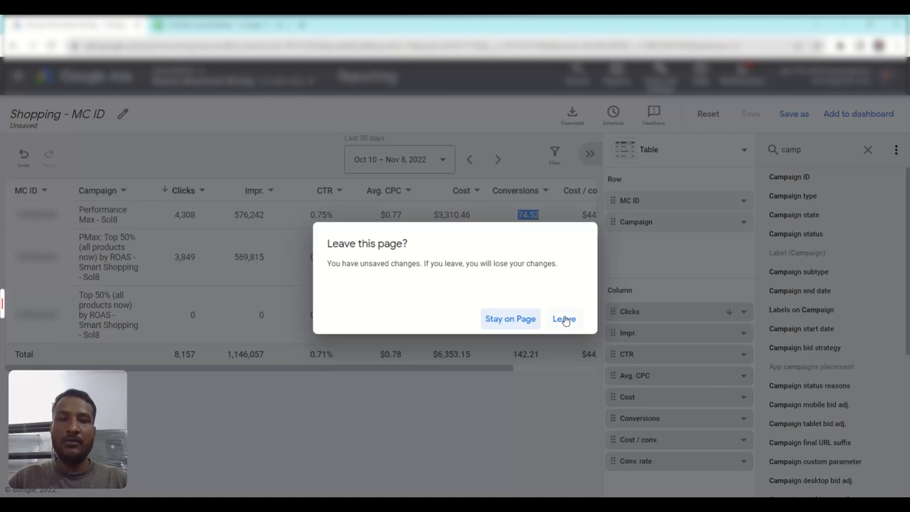
click(564, 319)
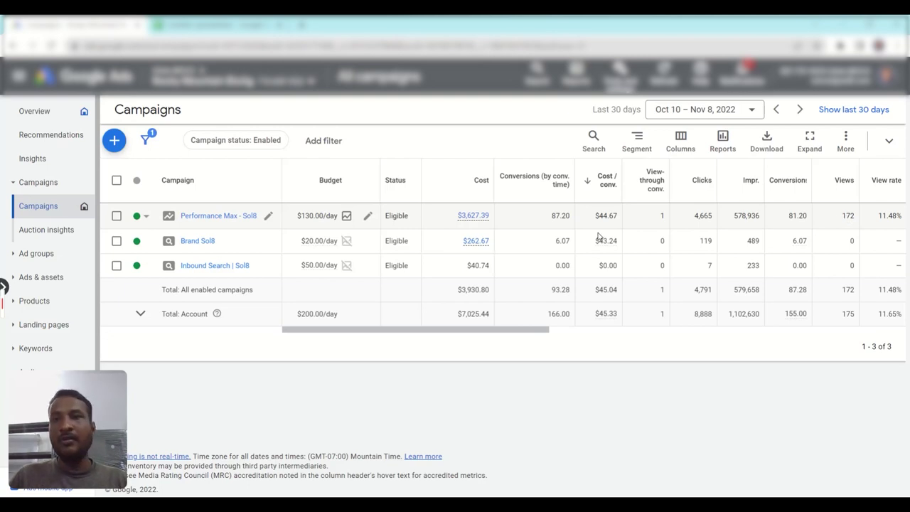
click(213, 24)
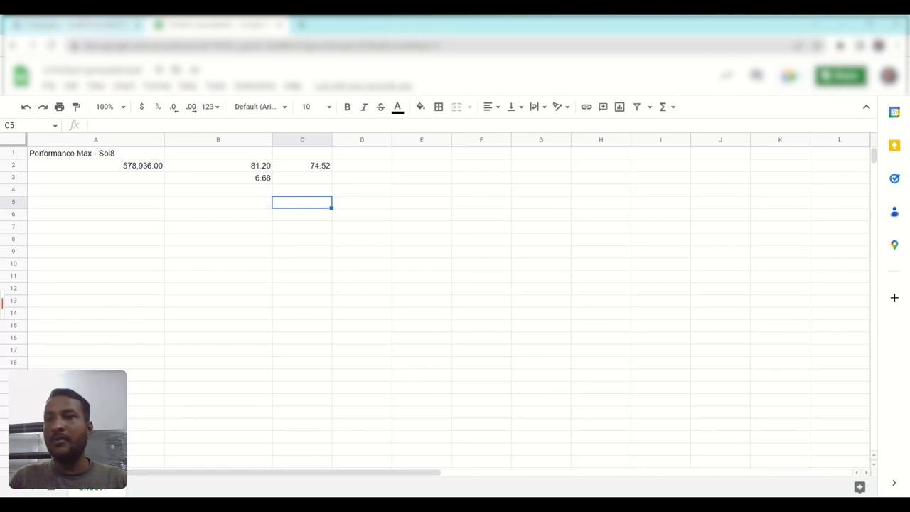
key(ctrl+shift+Tab)
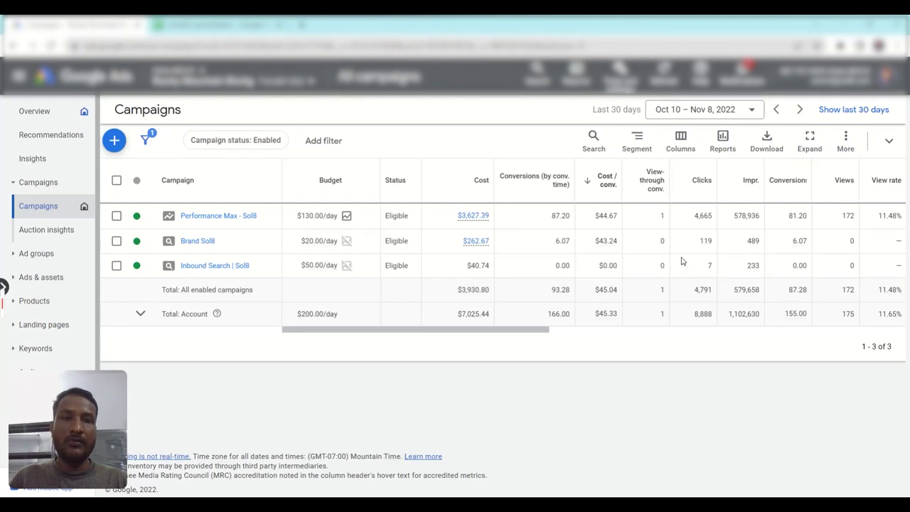
Open the predefined Other > Performance Max campaigns placement report
click(576, 71)
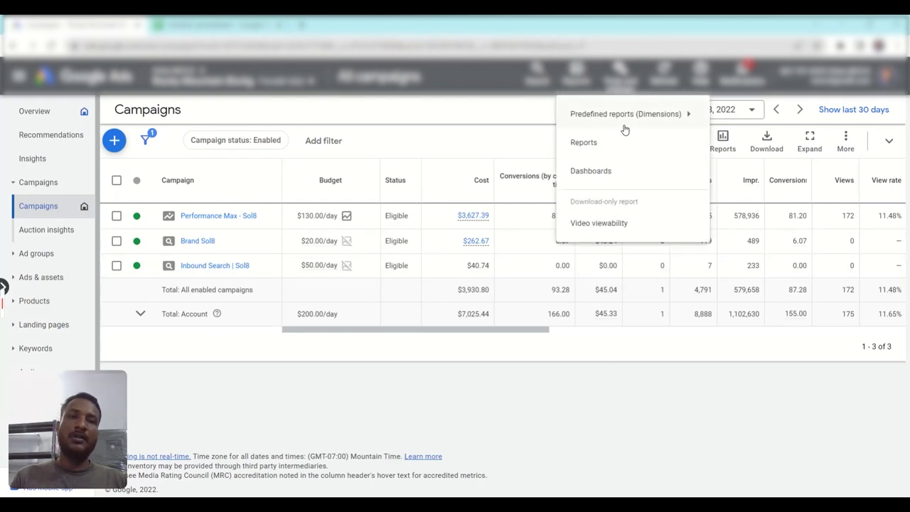
mouse_move(636, 118)
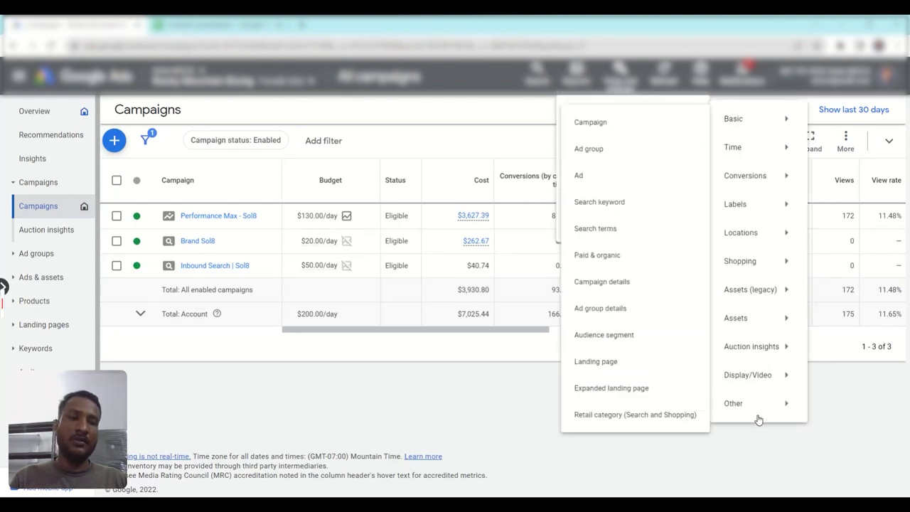
mouse_move(738, 406)
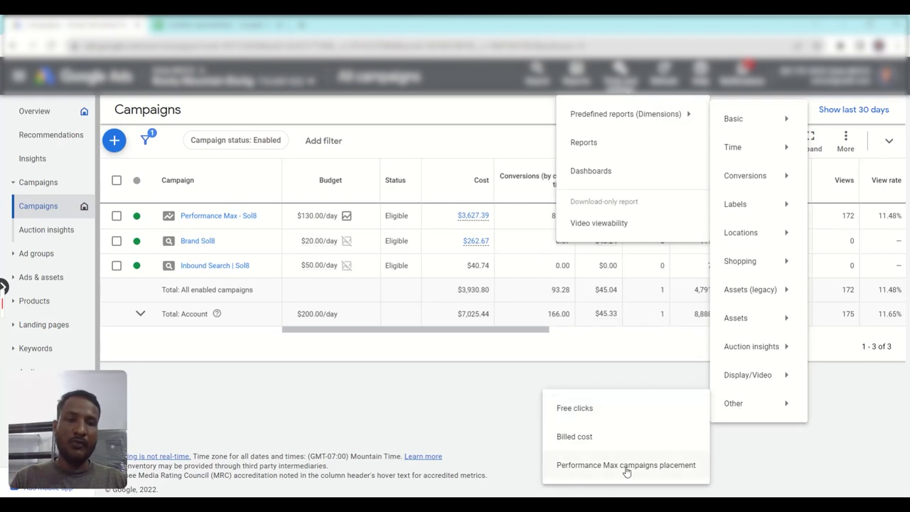
click(674, 473)
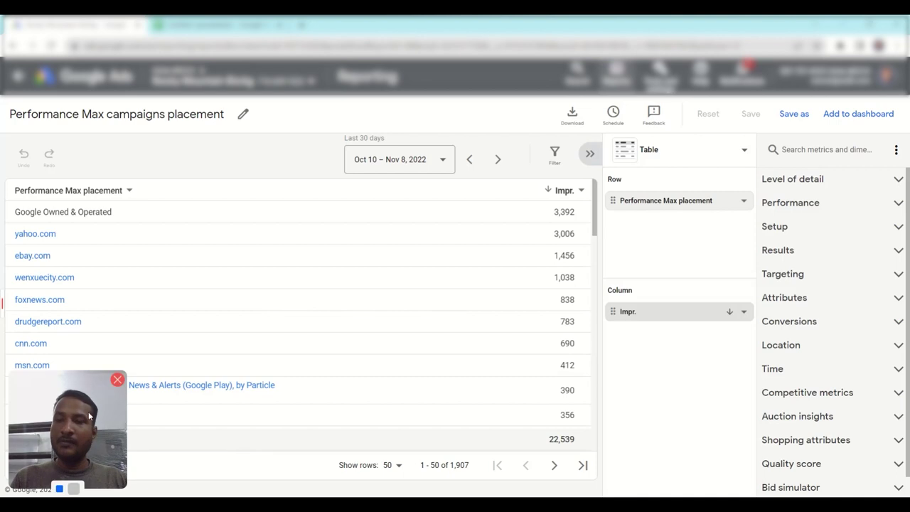
drag(91, 416, 840, 423)
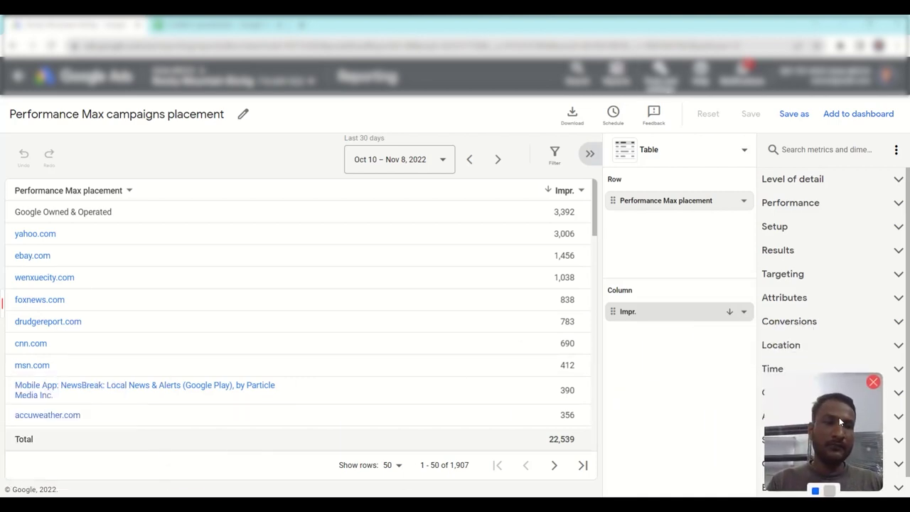
Search 'cam' and drag Campaign into the report's rows
click(829, 148)
text(ca)
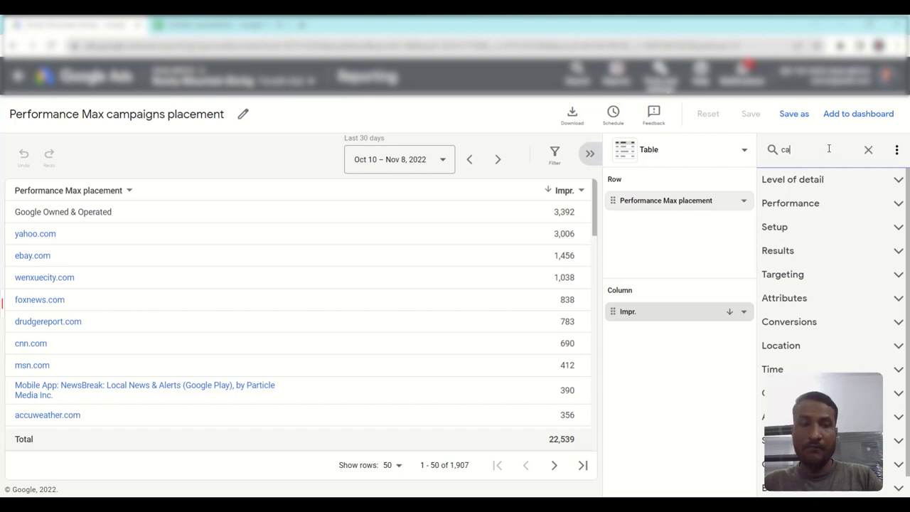
text(m)
mouse_move(782, 176)
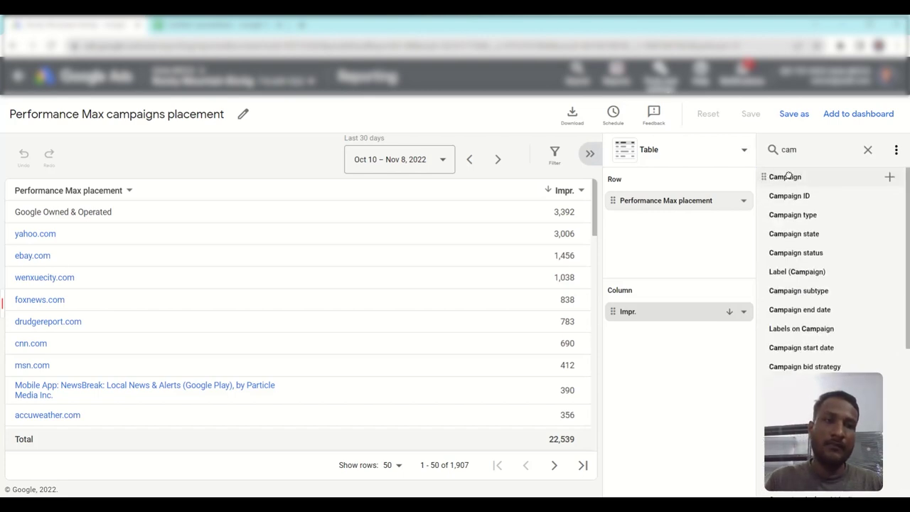
drag(785, 176, 717, 182)
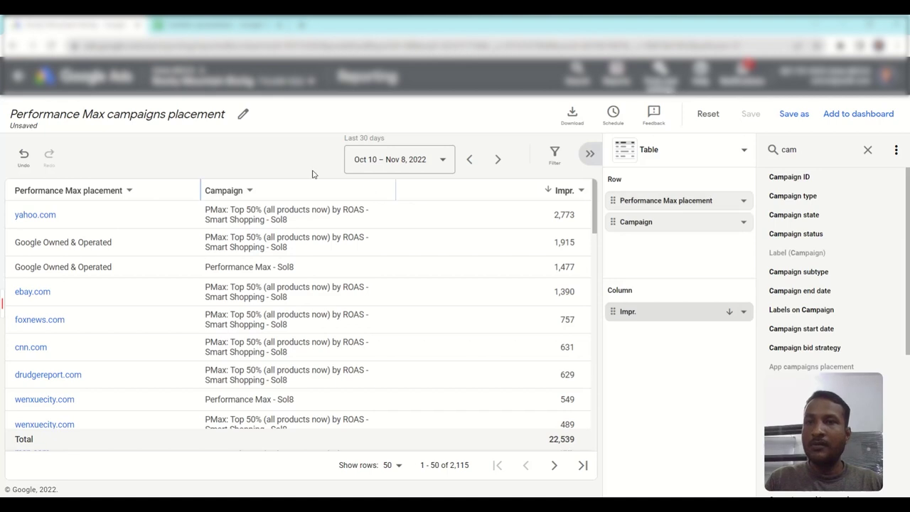
Filter the Campaign column to Performance Max - Sol8 only, totalling 3,857 impressions
click(250, 191)
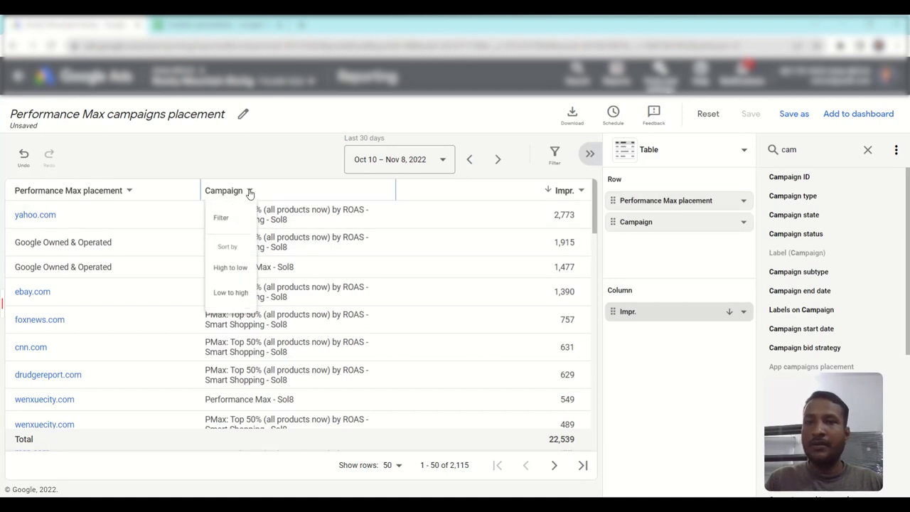
click(221, 222)
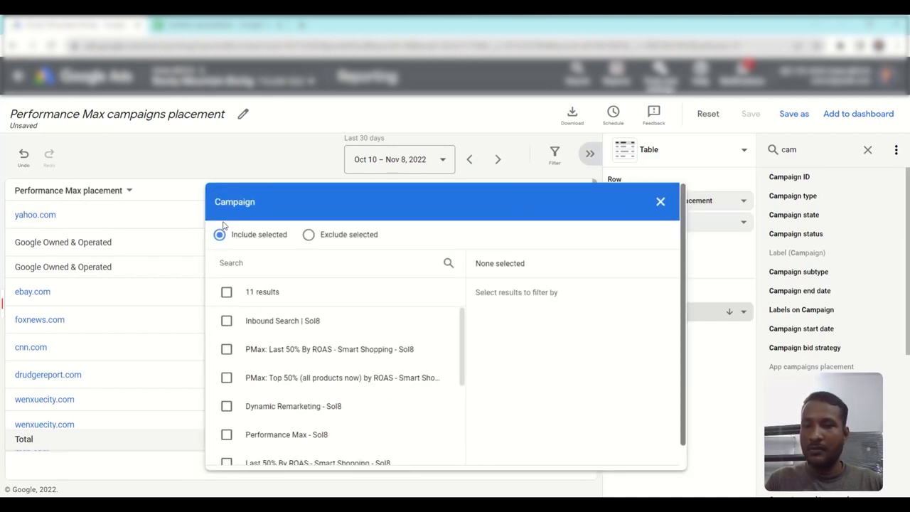
scroll(320, 420, down, 2)
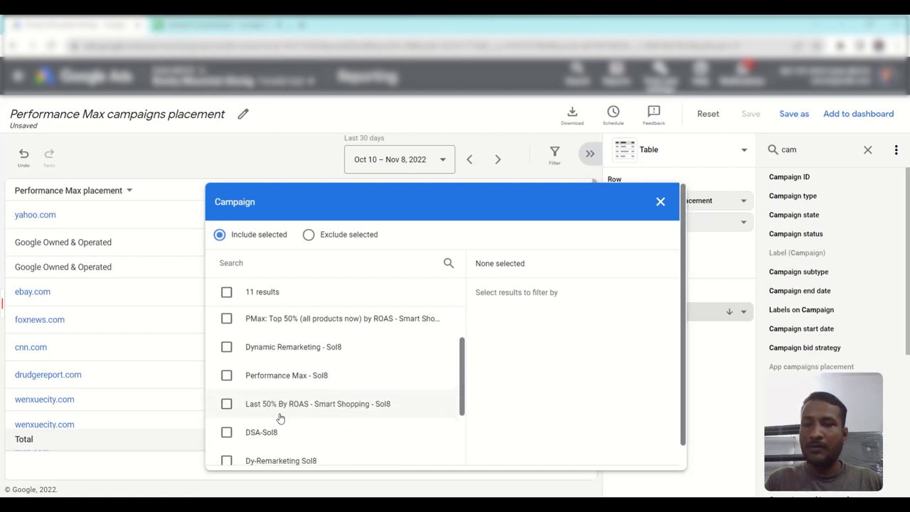
click(227, 374)
scroll(635, 417, down, 1)
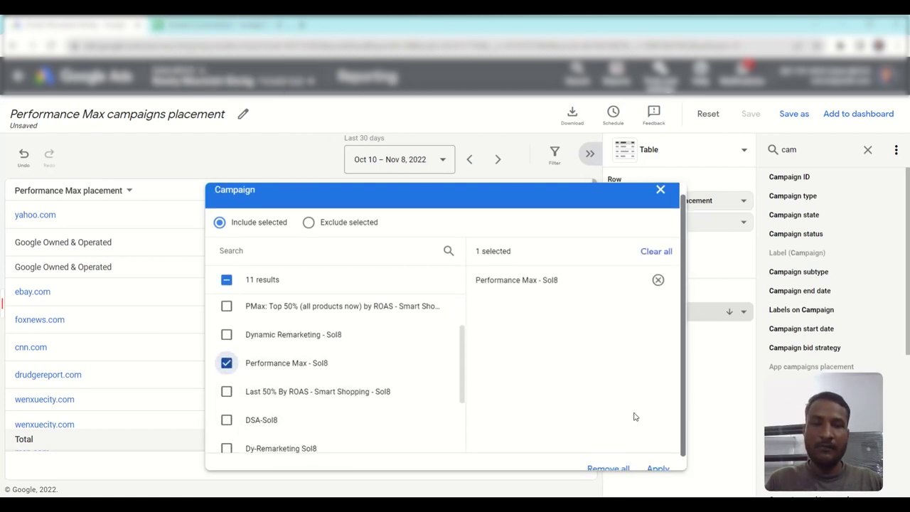
click(661, 461)
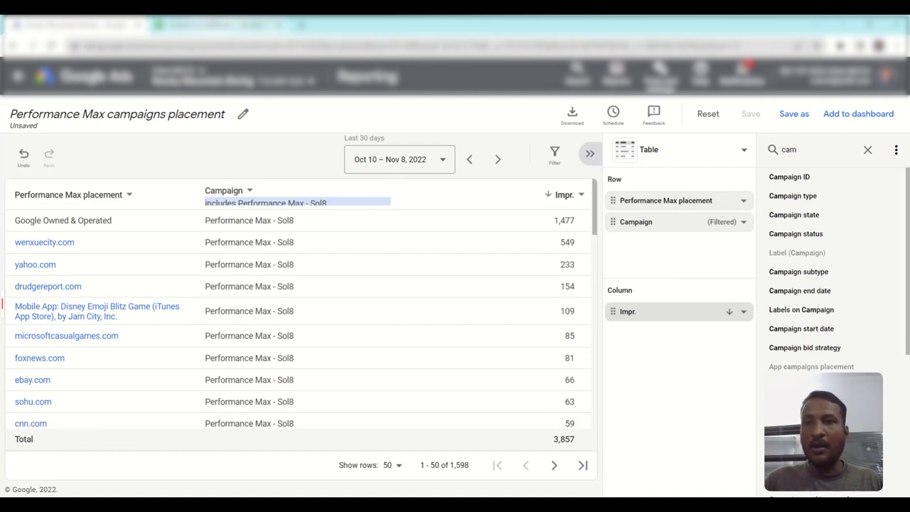
click(213, 25)
Check the 578,936 impressions in A2, then return to the filtered placement report
click(139, 167)
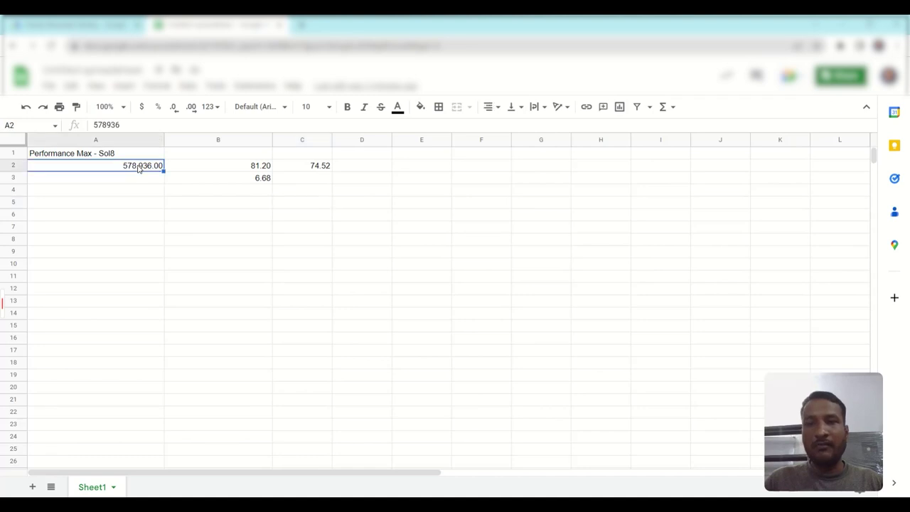
click(149, 182)
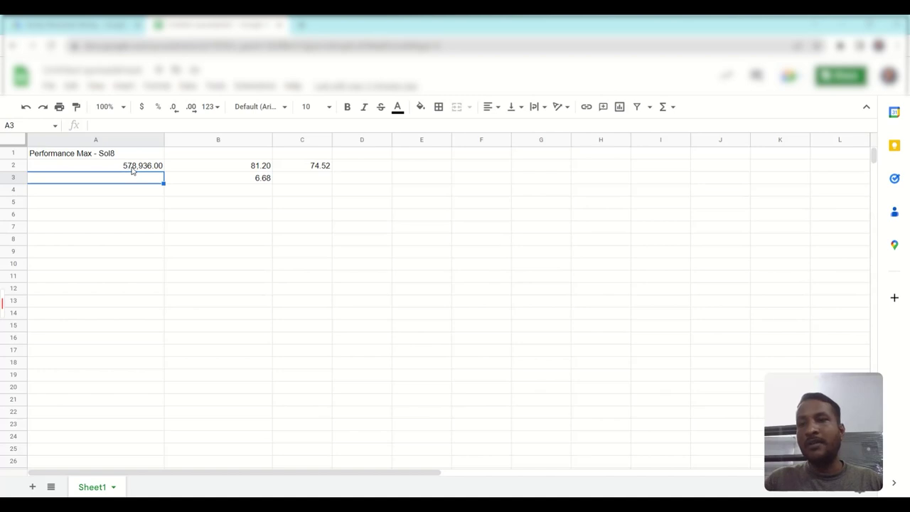
click(142, 168)
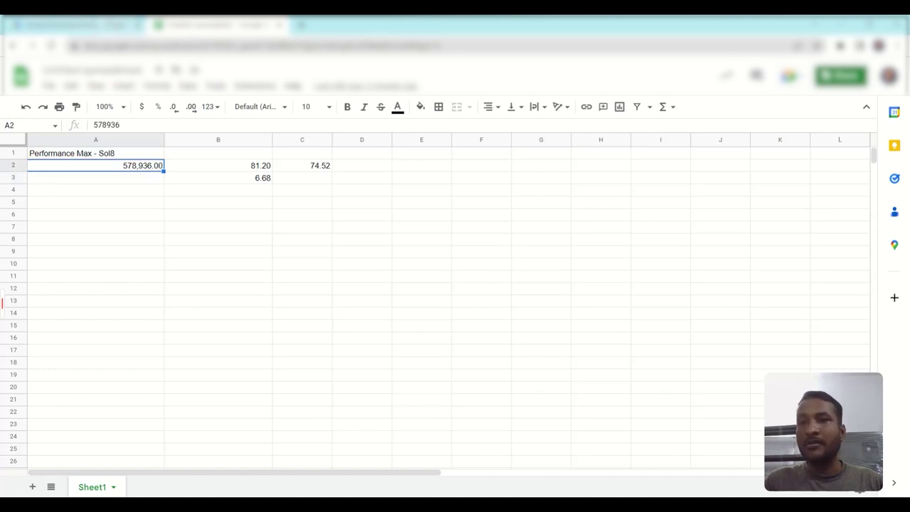
key(ctrl+shift+Tab)
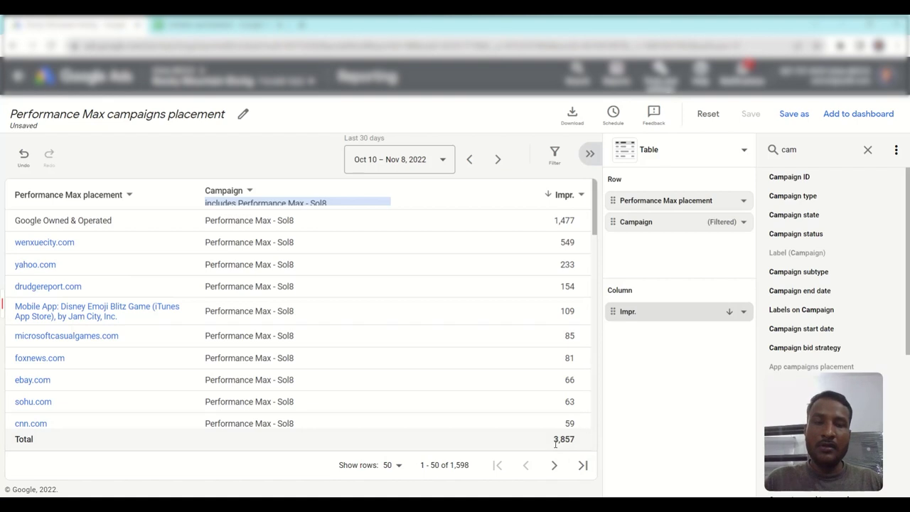